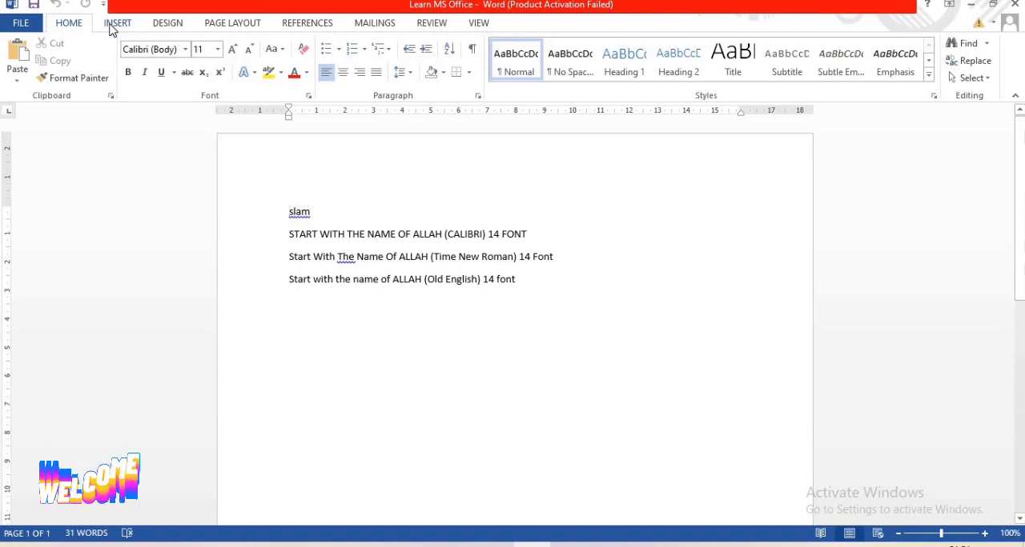
Insert the built-in Annual cover page at the start of the document
left_click(122, 25)
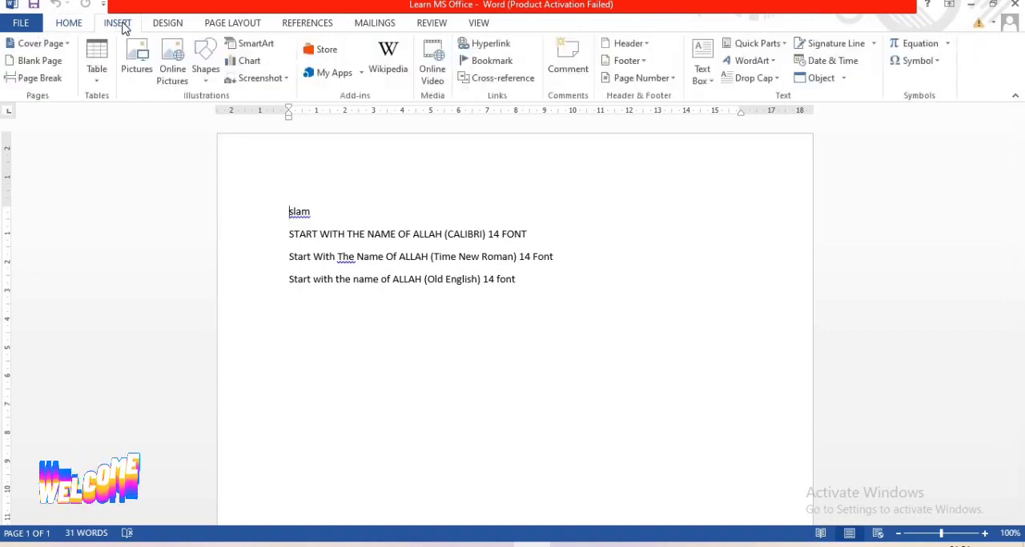
left_click(58, 47)
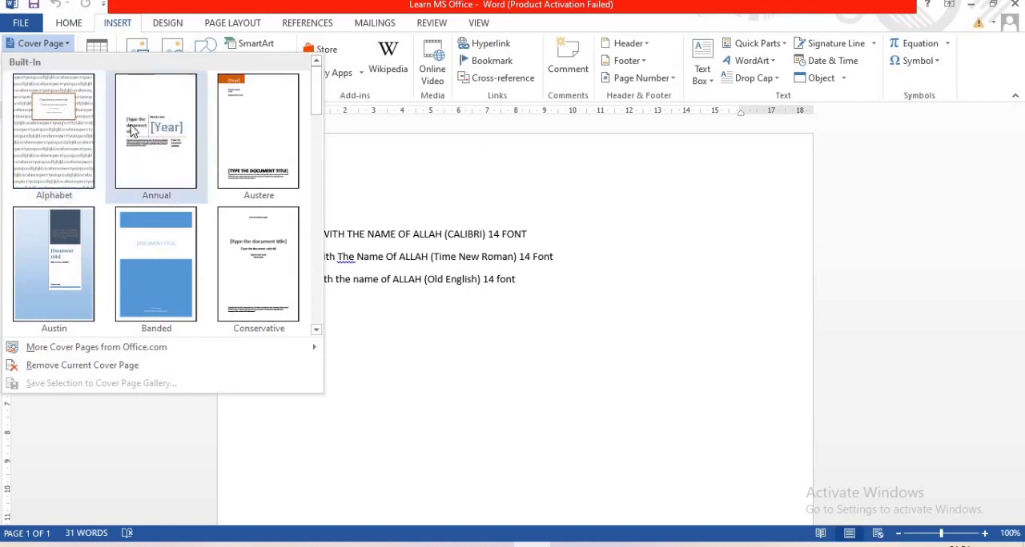
left_click(132, 132)
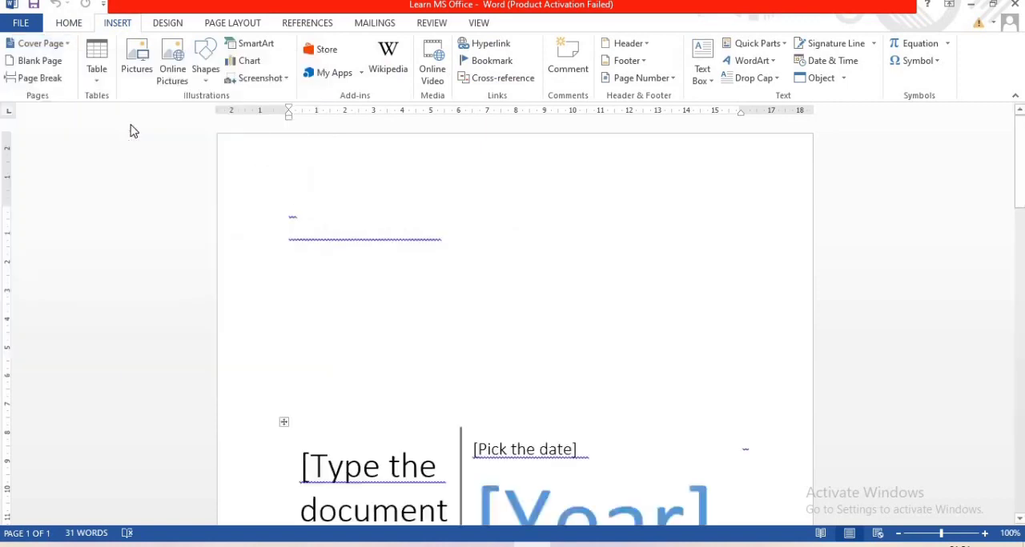
left_click_drag(1021, 150, 1020, 201)
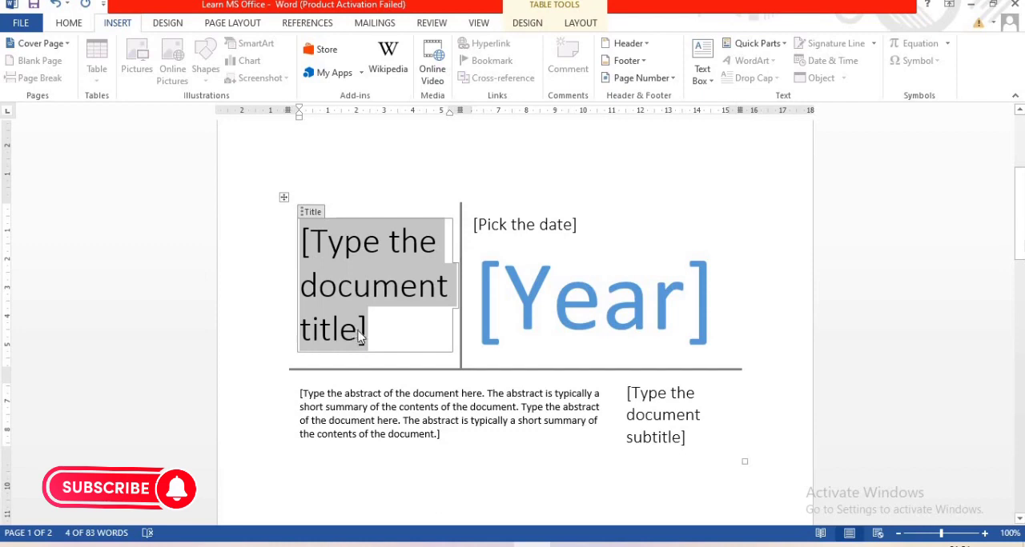
Replace the cover page's title placeholder with "MS OFFICE"
type("nm")
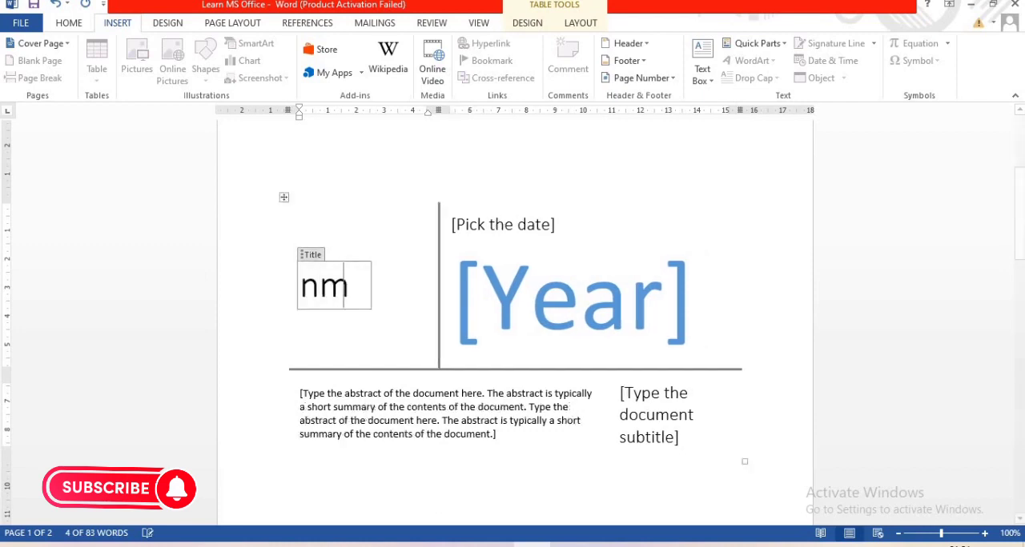
key("BackSpace")
key("BackSpace")
key("BackSpace")
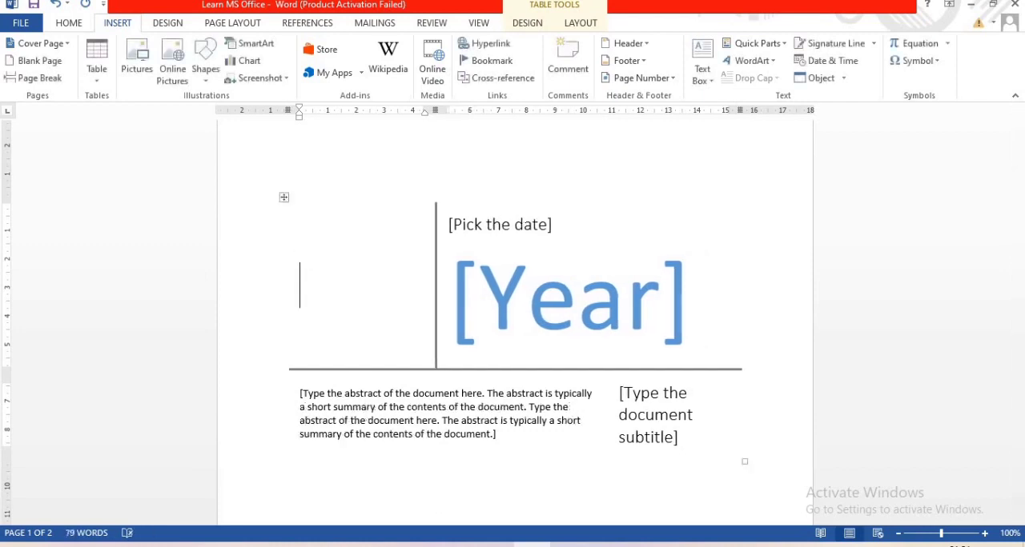
type("MS OFF")
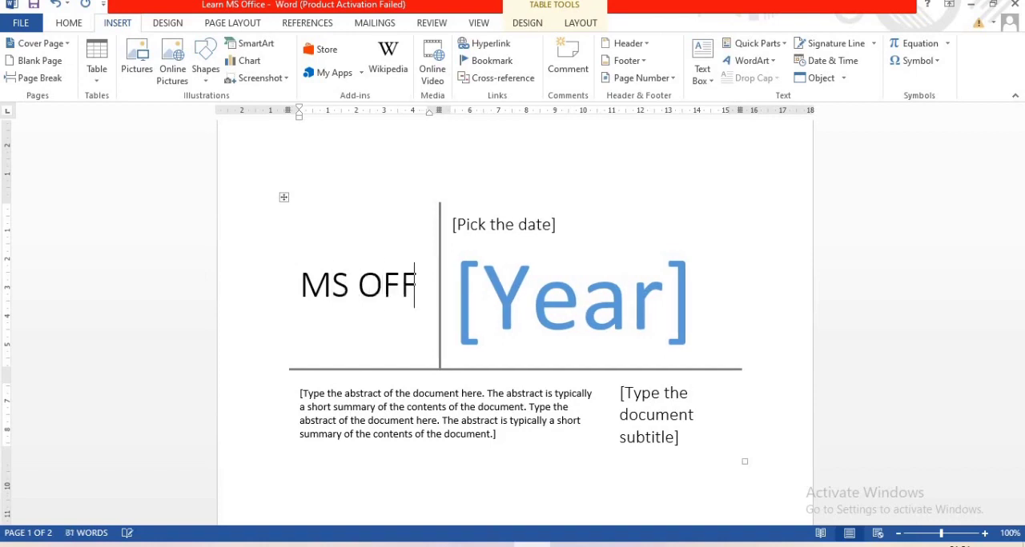
type("ICE")
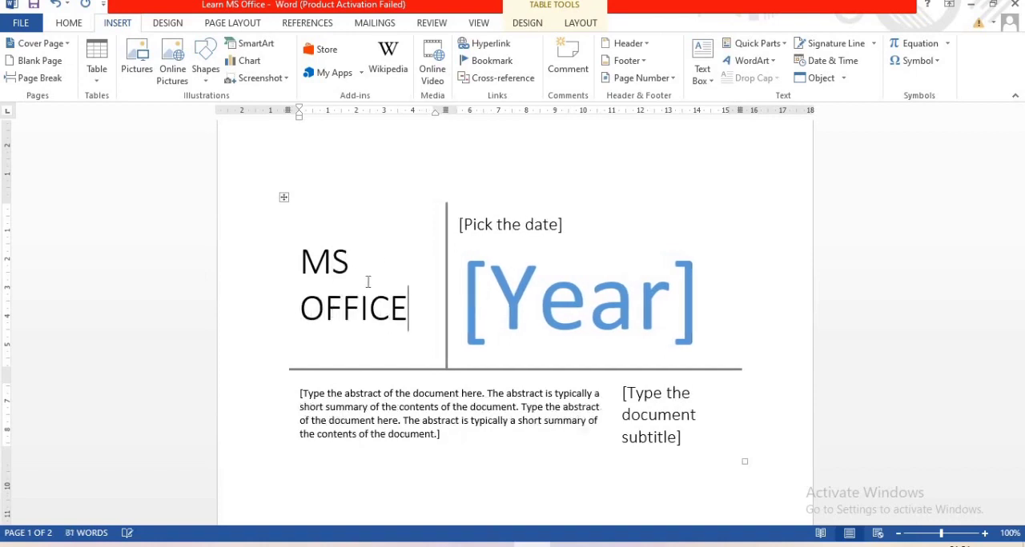
Enter 2022 in the cover page's date field
left_click(477, 231)
type("2022")
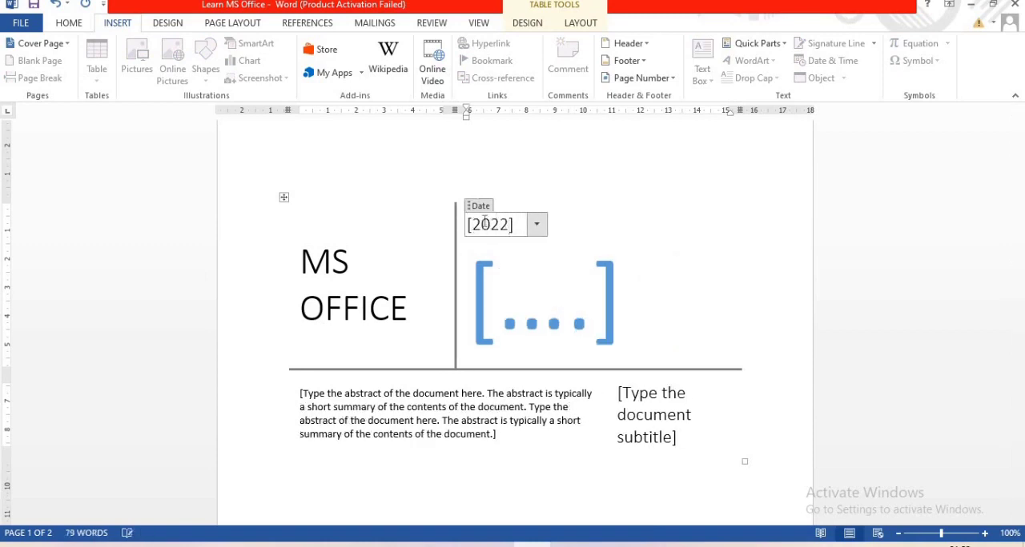
left_click(449, 428)
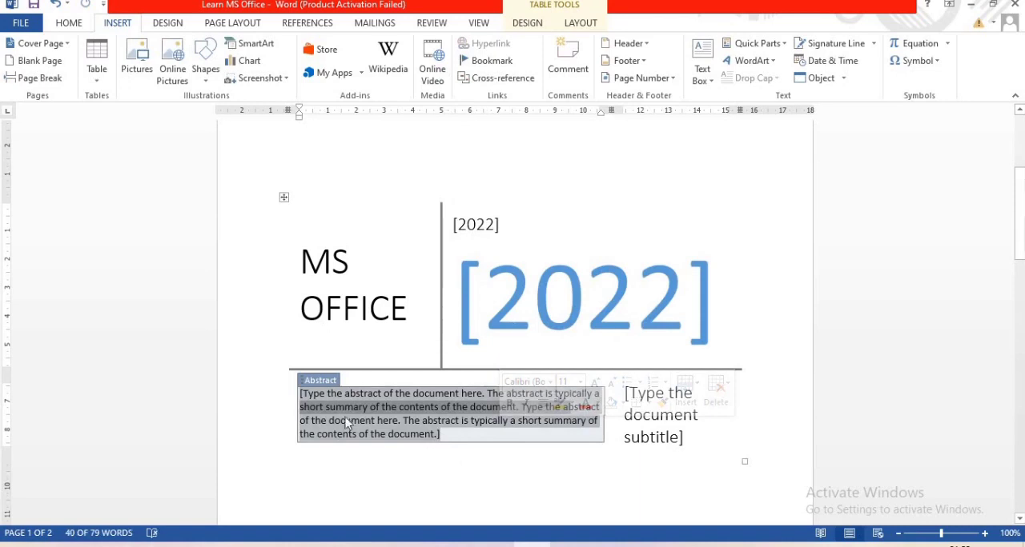
Replace the cover page's subtitle placeholder with "Ms Office"
left_click(658, 427)
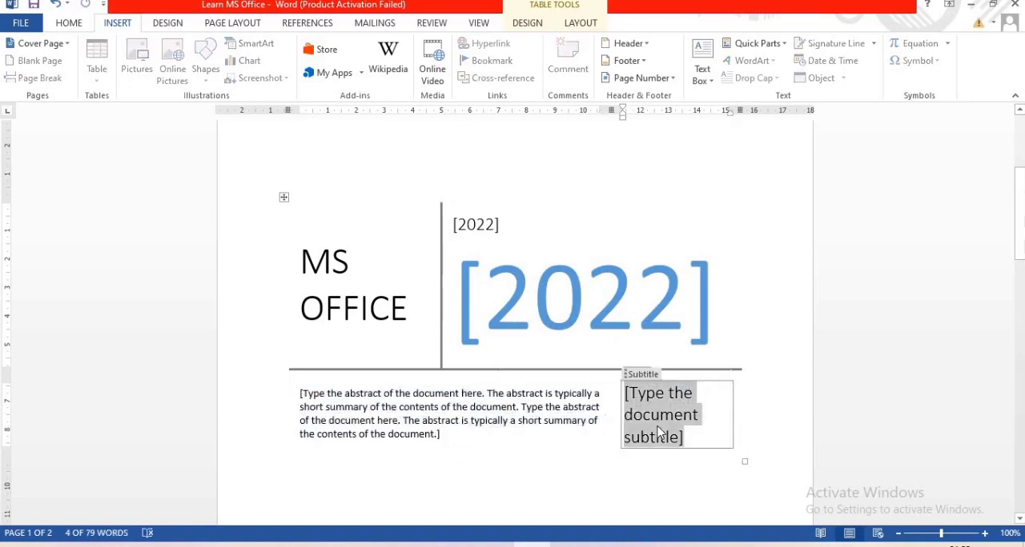
type("Ms")
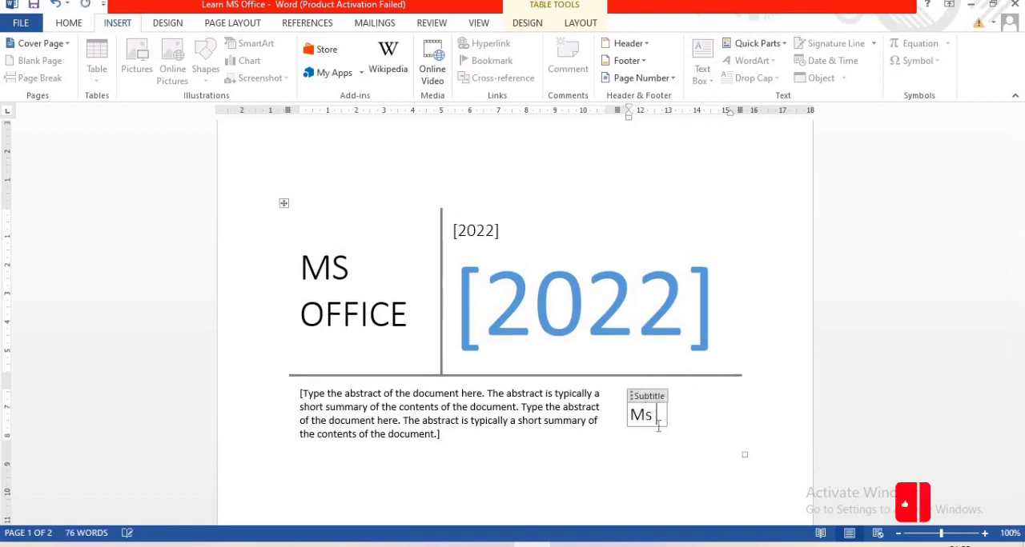
type(" Office")
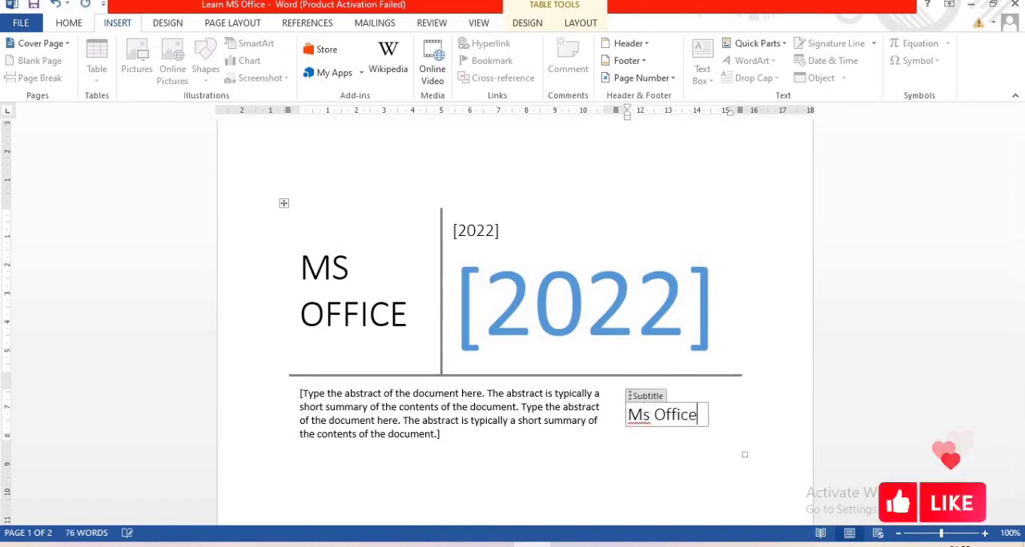
left_click(642, 473)
Replace the current cover page with the built-in Austin design
scroll(461, 267, "up", 3)
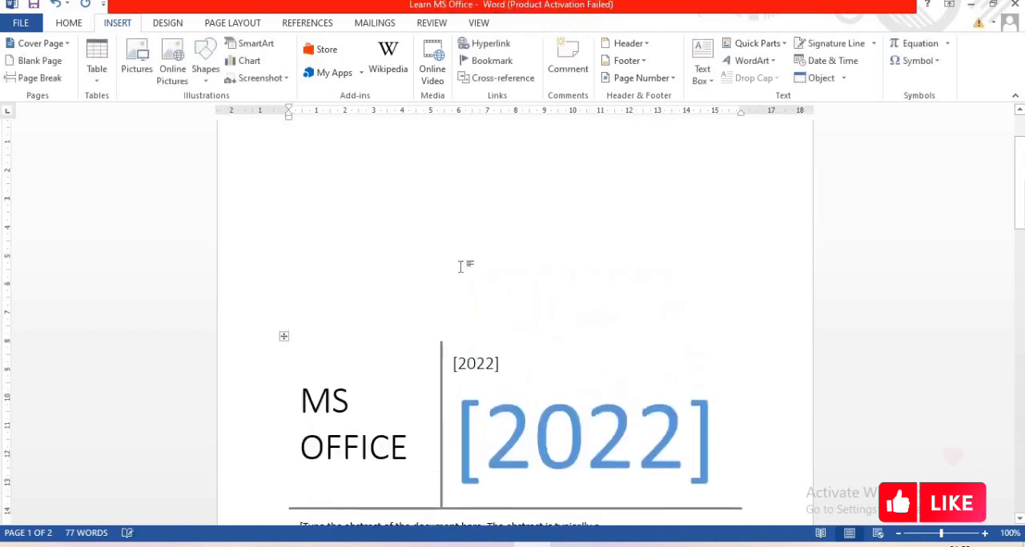
left_click_drag(1021, 213, 1021, 360)
left_click(40, 43)
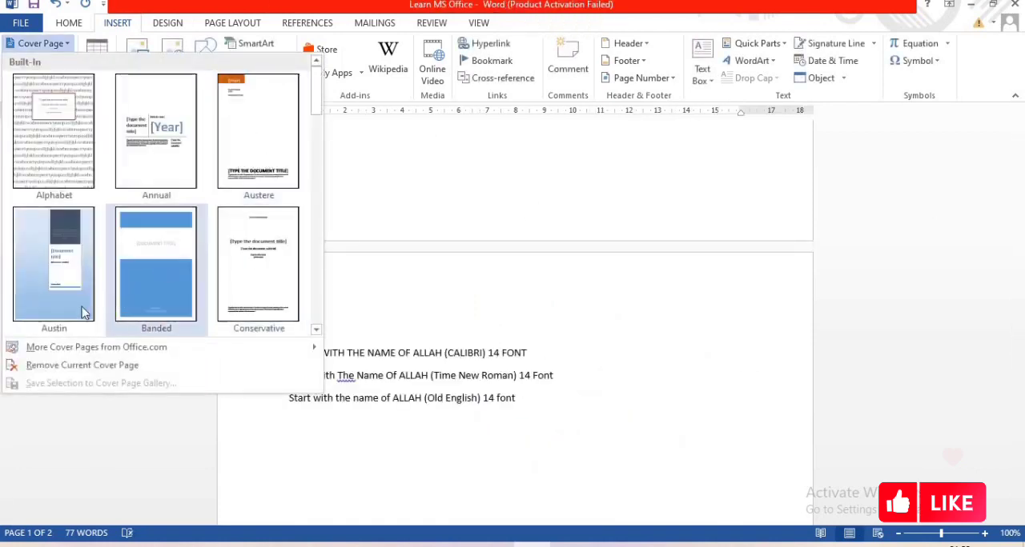
left_click(83, 311)
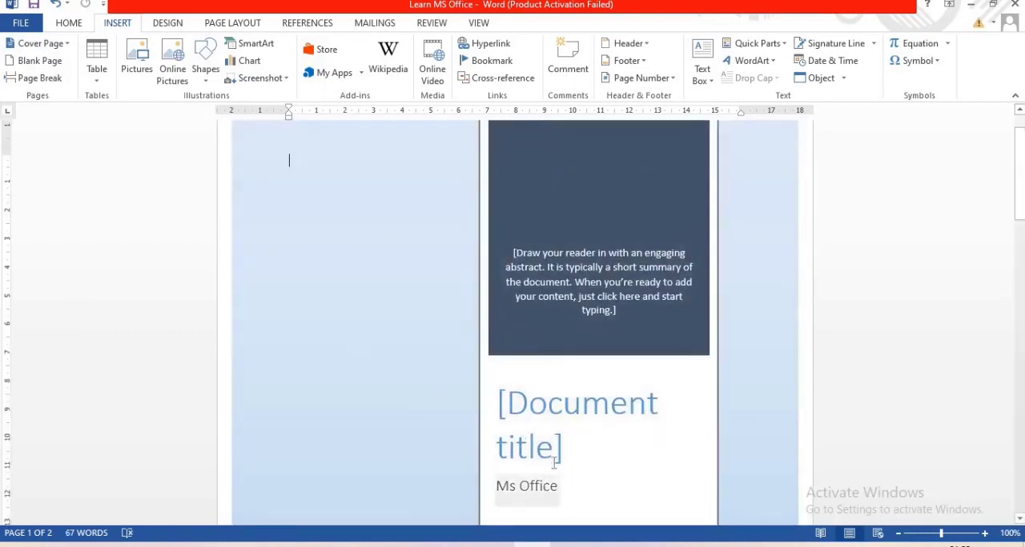
Insert a blank page and a page break between the cover page and the body text
left_click(36, 61)
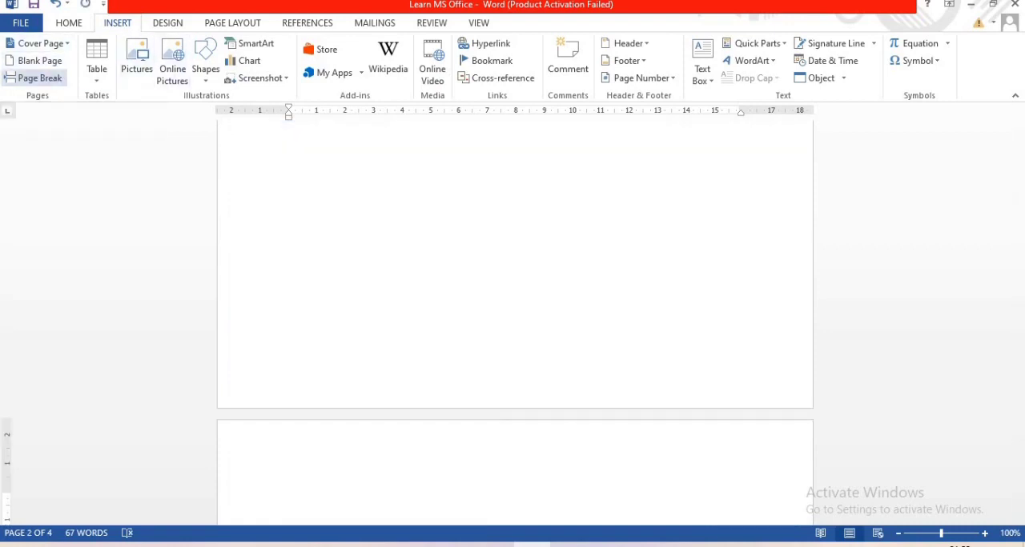
left_click(56, 81)
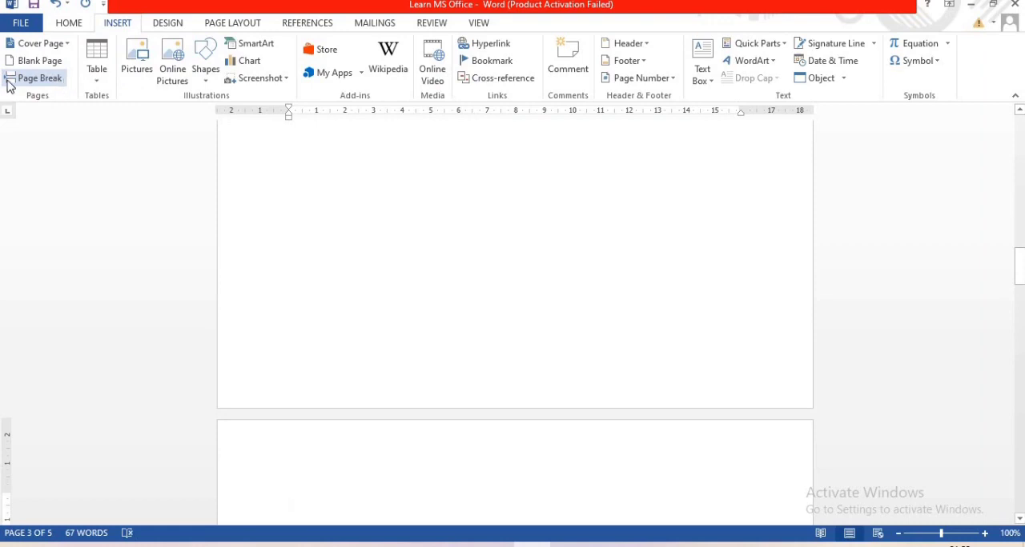
right_click(27, 86)
key("Escape")
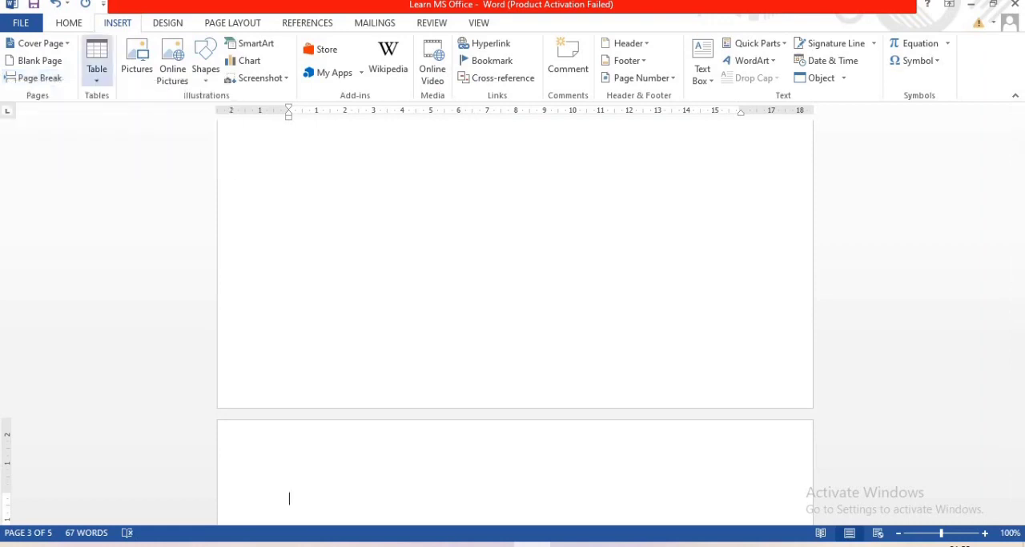
Insert a table with 10 columns and 2 rows above the first line of text
left_click(97, 72)
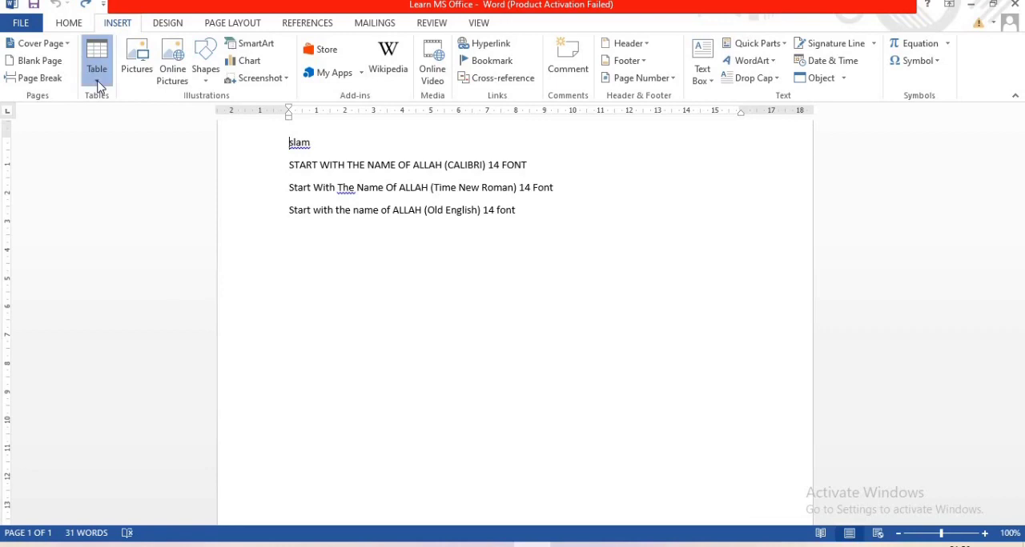
left_click(97, 79)
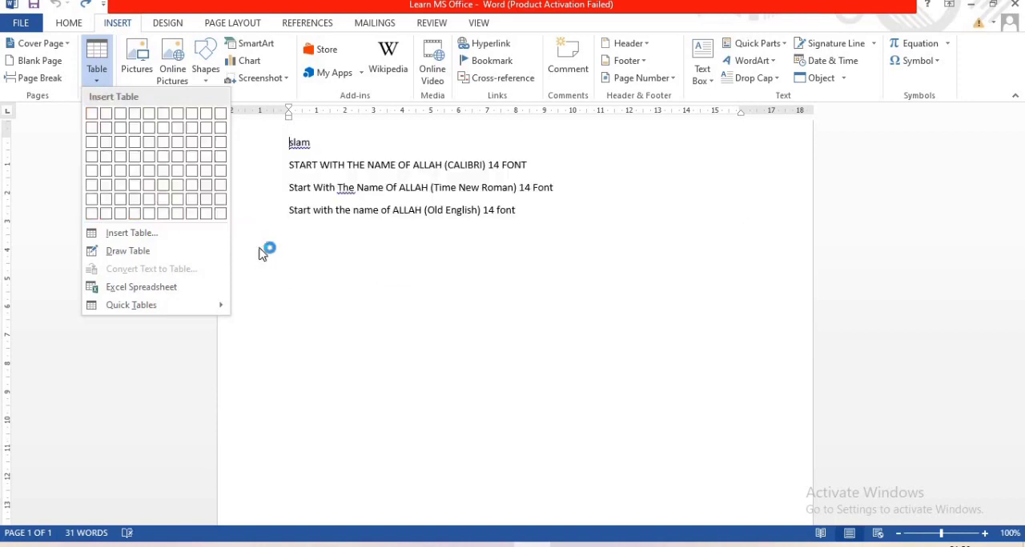
left_click(168, 239)
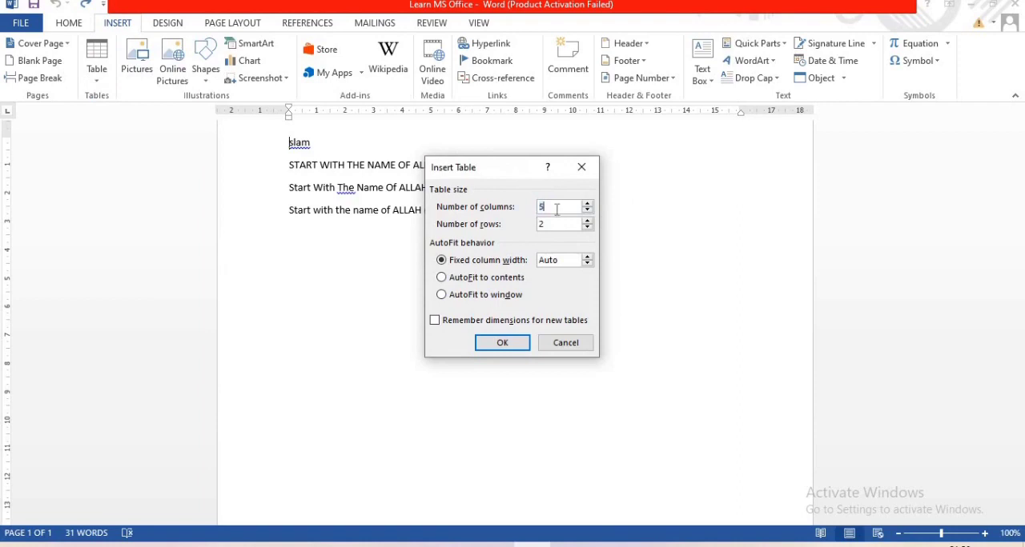
key("BackSpace")
type("10")
key("Return")
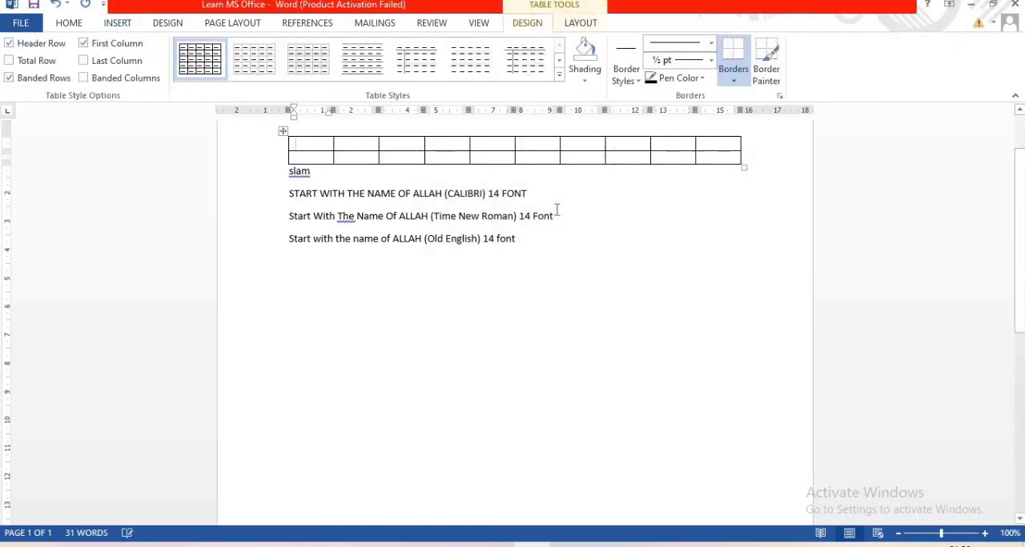
Insert a nested table with 5 columns and 10 rows in the first cell of the existing table
left_click(117, 24)
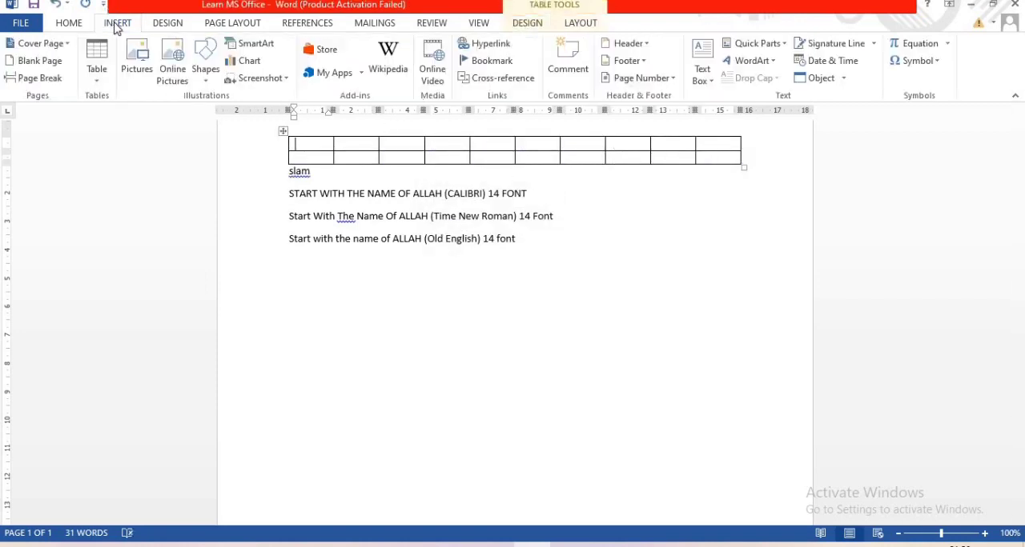
left_click(97, 80)
left_click(138, 233)
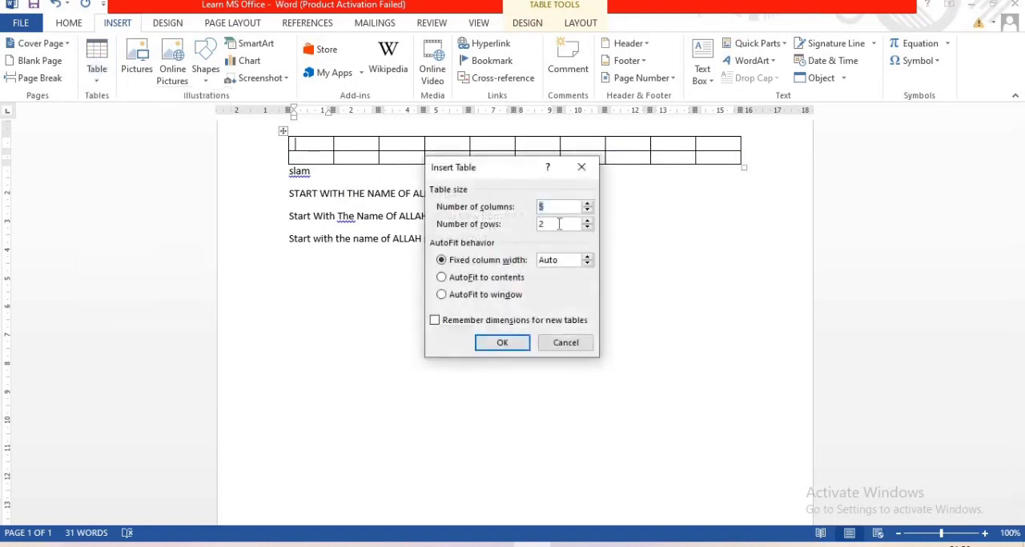
key("BackSpace")
type("10")
key("Return")
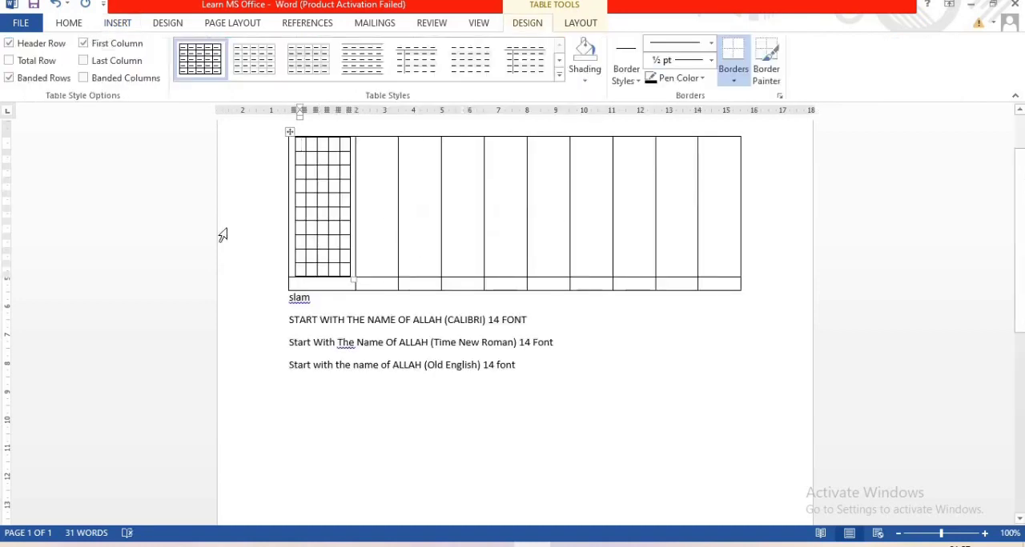
Draw a one-cell table about 2.9 cm high around the first text lines and another about 7.4 by 0.7 cm beside the last line
left_click(80, 29)
left_click(119, 26)
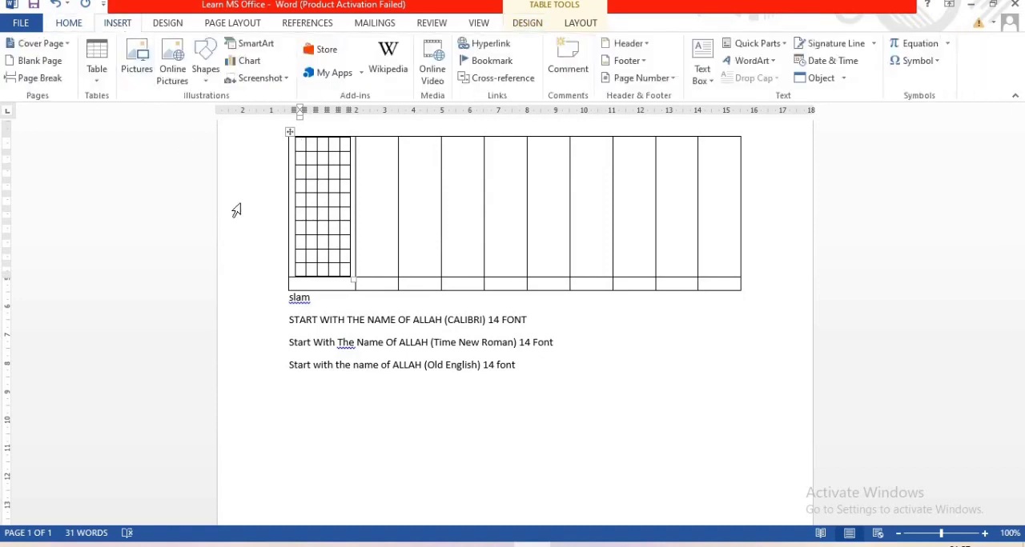
left_click(93, 80)
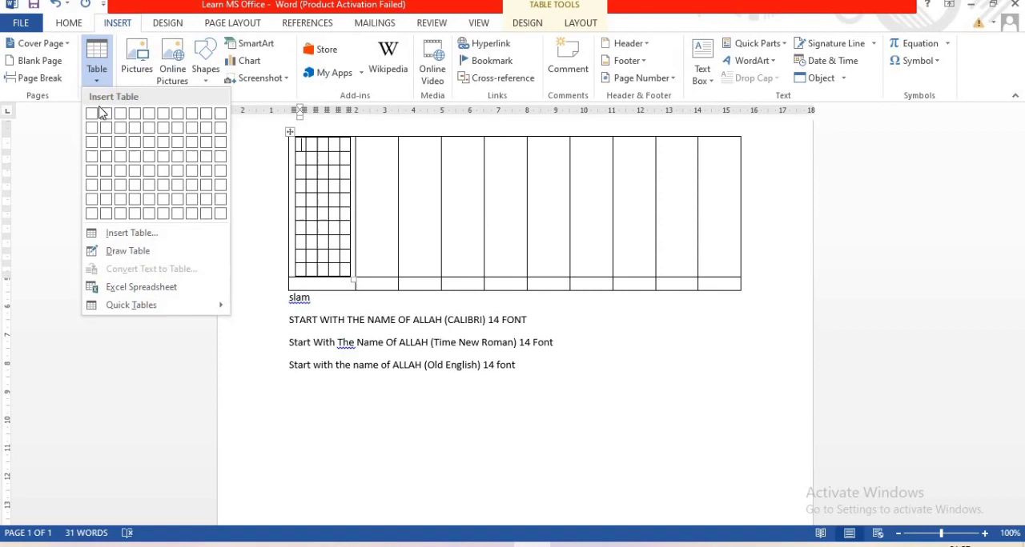
left_click(128, 251)
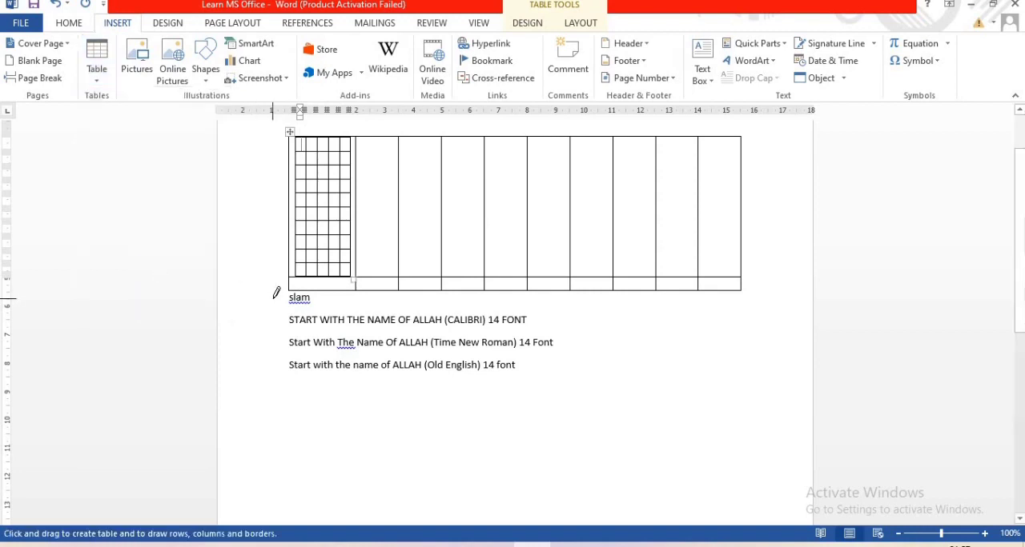
mouse_move(273, 297)
left_mouse_down()
mouse_move(337, 298)
mouse_move(369, 367)
mouse_move(518, 364)
mouse_move(575, 379)
left_mouse_up()
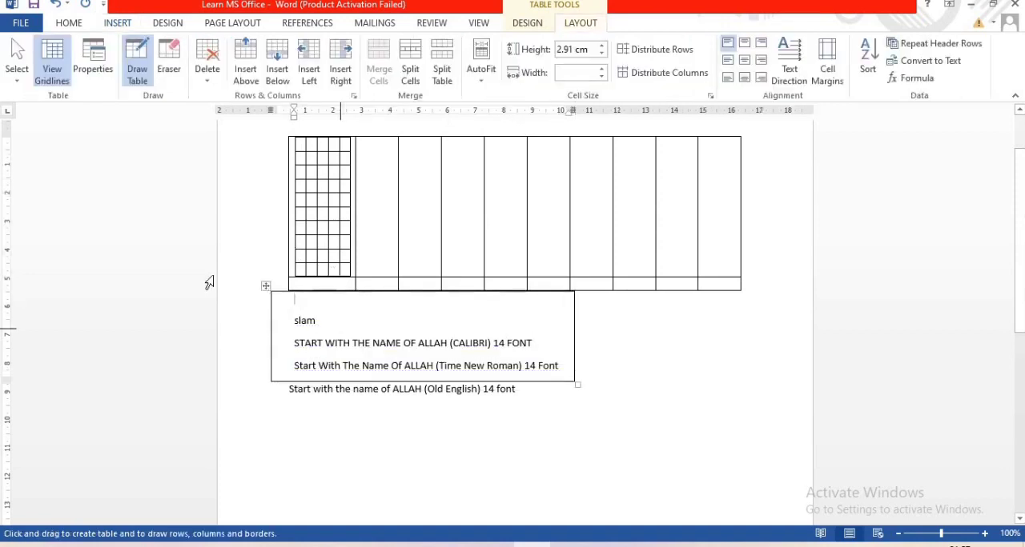
mouse_move(279, 413)
left_mouse_down()
mouse_move(458, 418)
mouse_move(487, 407)
mouse_move(482, 390)
left_mouse_up()
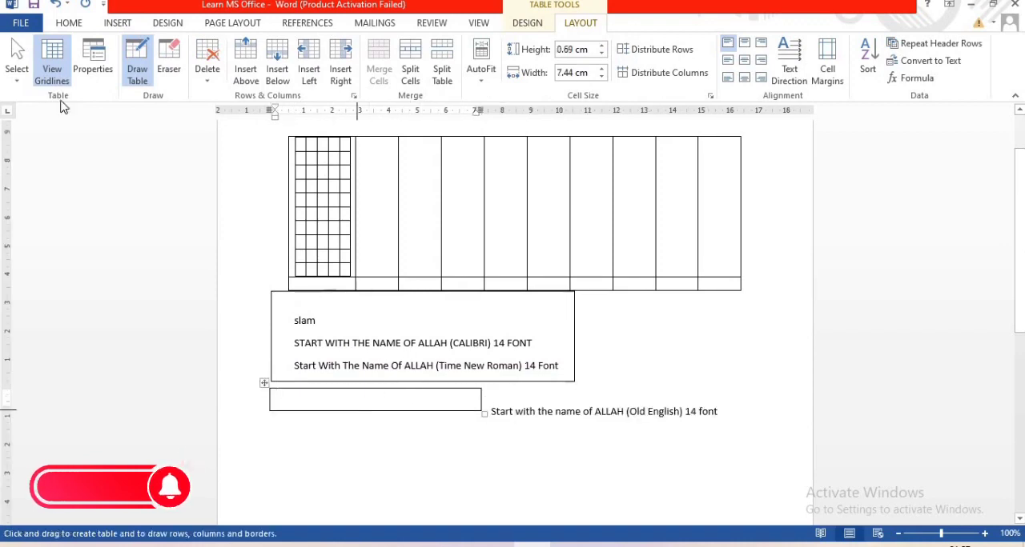
Undo the two drawn tables, the nested table and the 10-column table
left_click(118, 23)
left_click(101, 88)
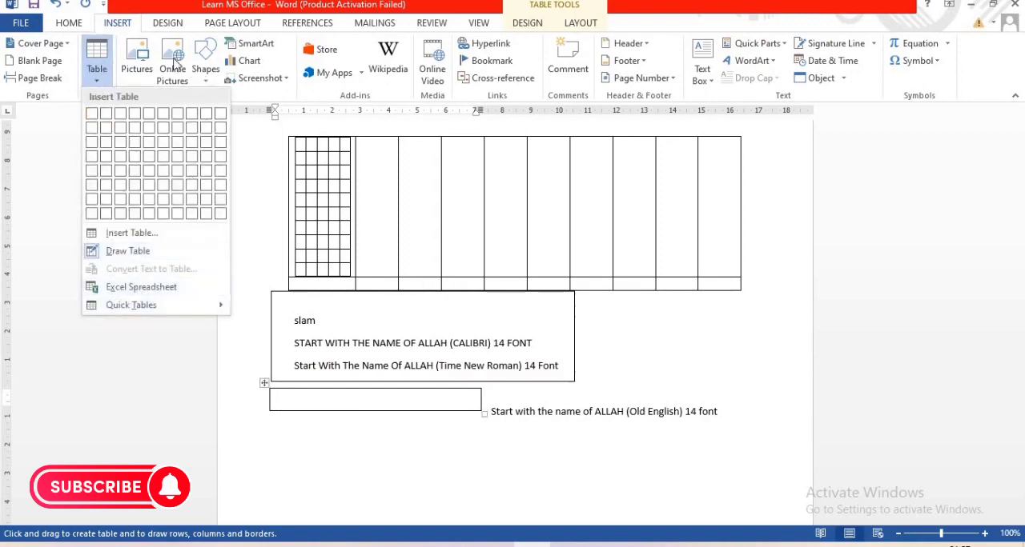
left_click(730, 442)
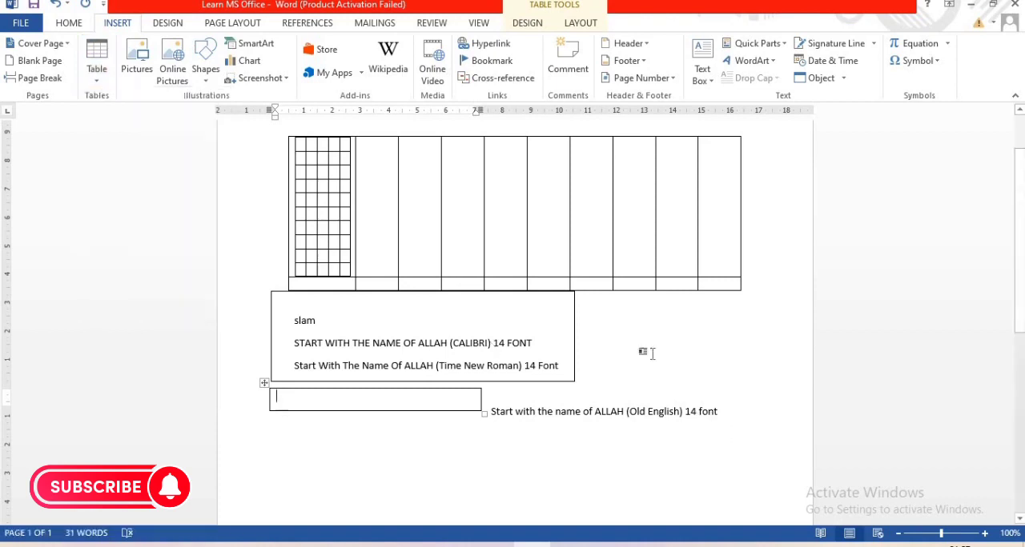
key("ctrl+z")
key("ctrl+z")
key("ctrl+z")
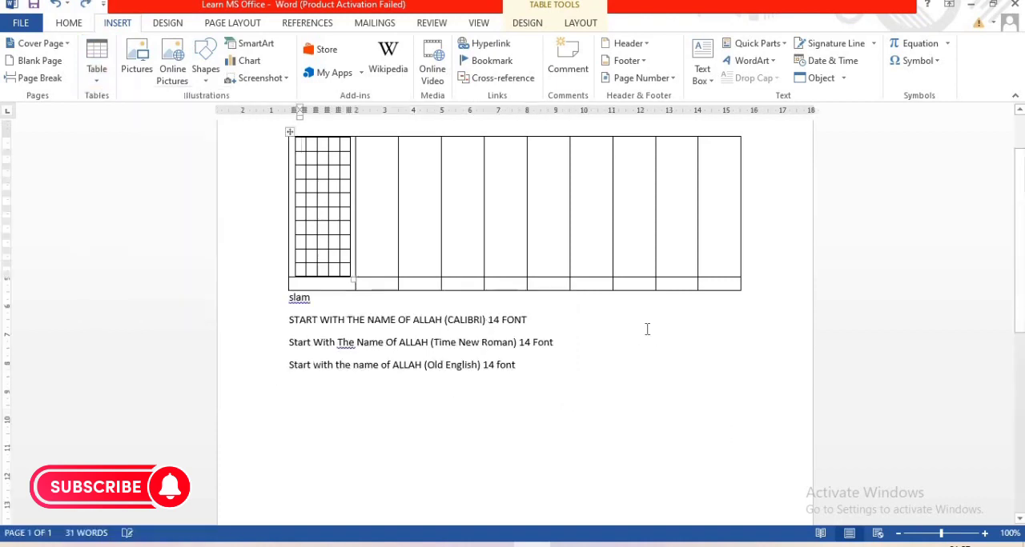
key("ctrl+z")
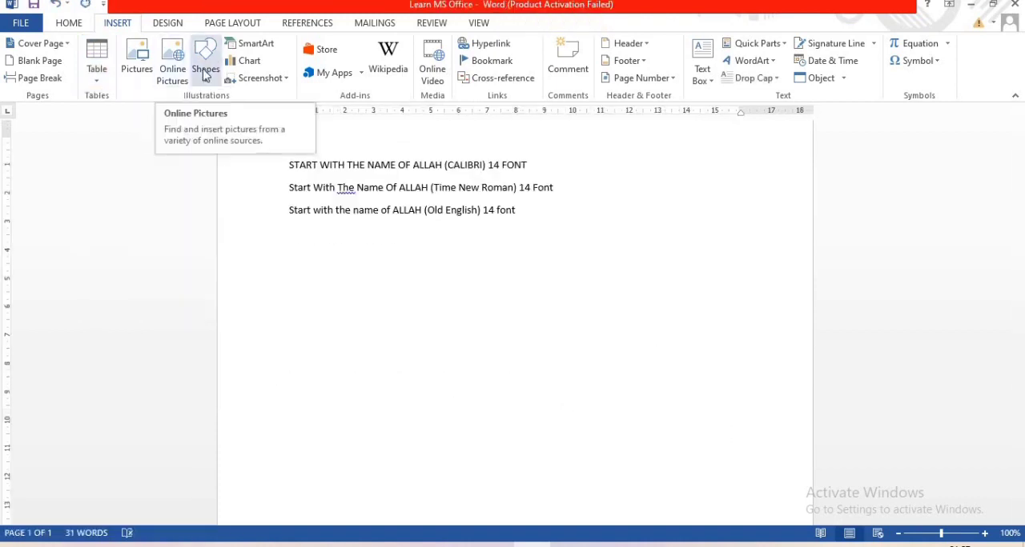
Draw a straight arrow below the third text line, sloping down to the right
key("ctrl+z")
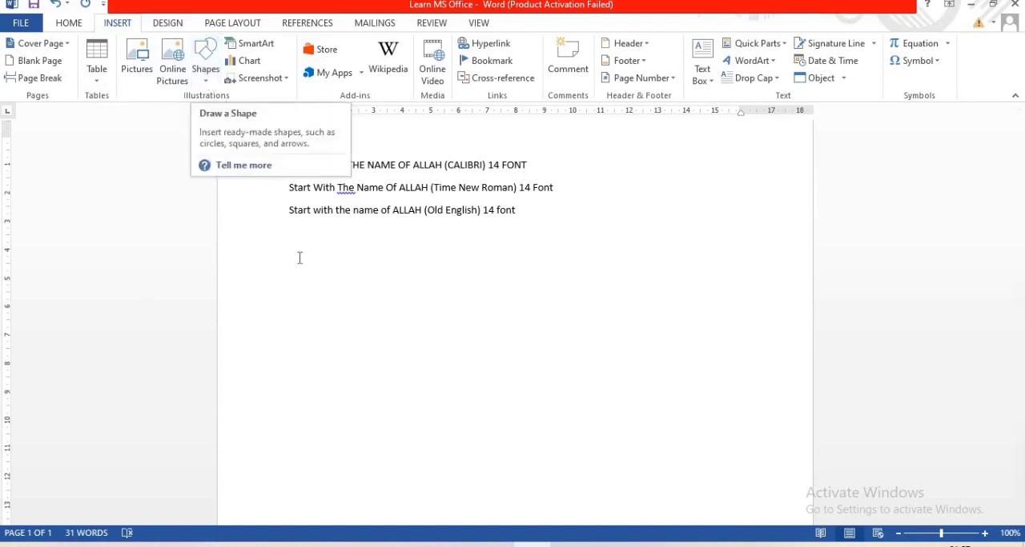
key("ctrl+y")
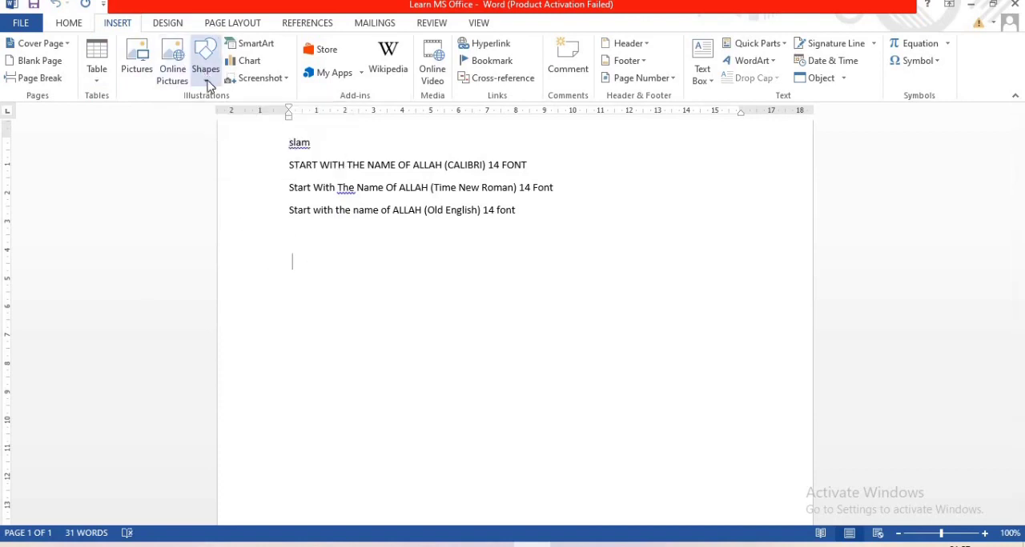
left_click(208, 85)
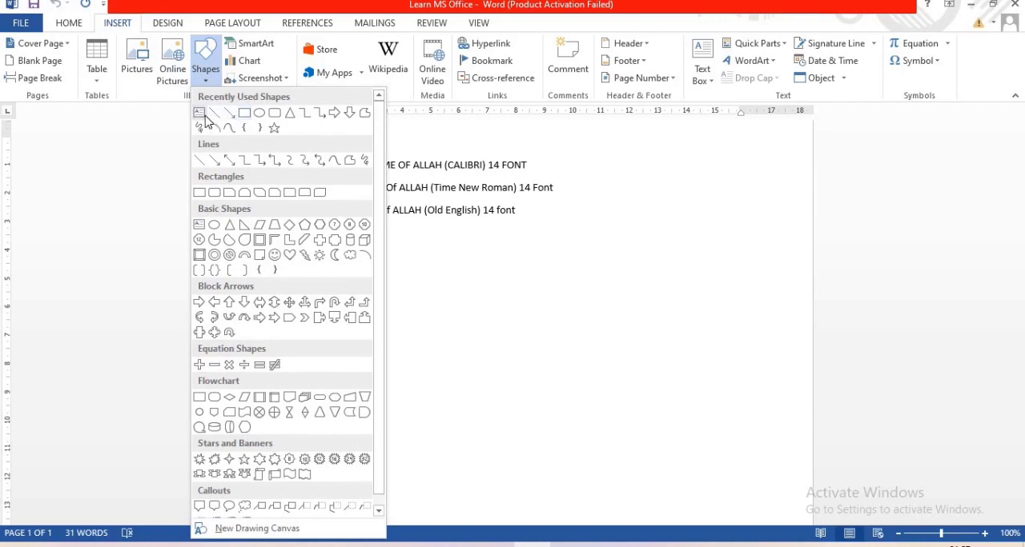
left_click(231, 116)
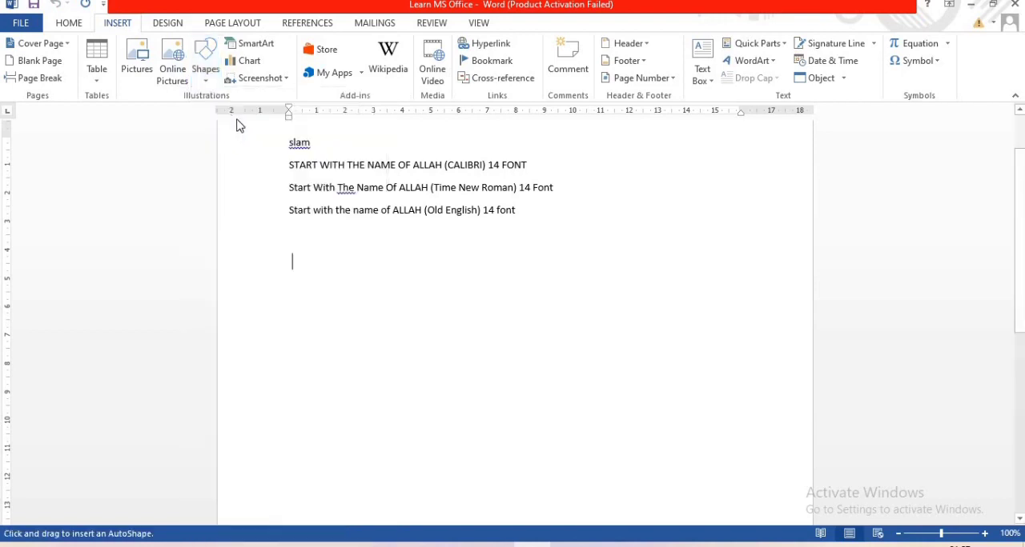
left_click_drag(324, 255, 407, 295)
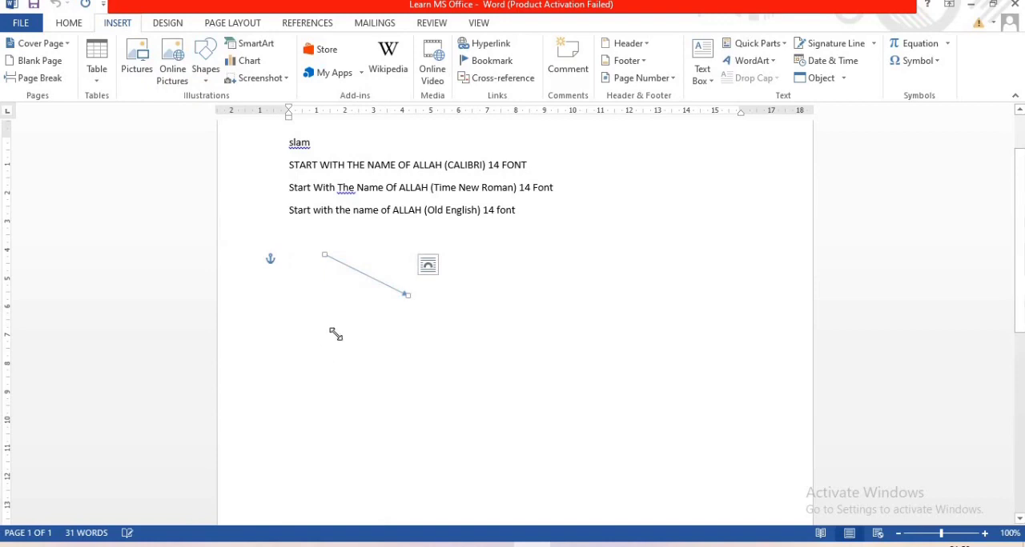
left_click(313, 345)
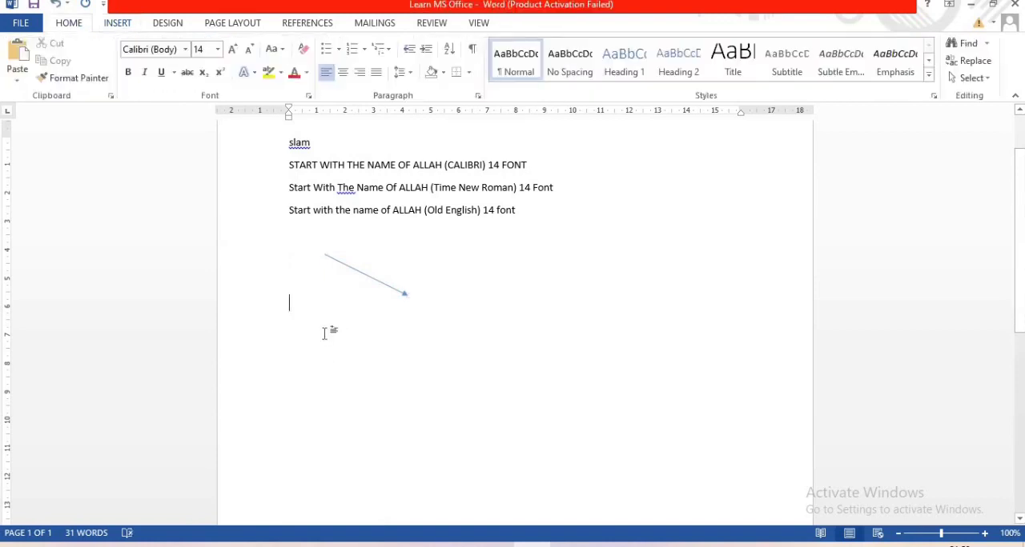
Draw a second straight arrow about 1.85 cm wide and 1.43 cm high below the first, pointing up to the right
left_click(115, 24)
left_click(205, 71)
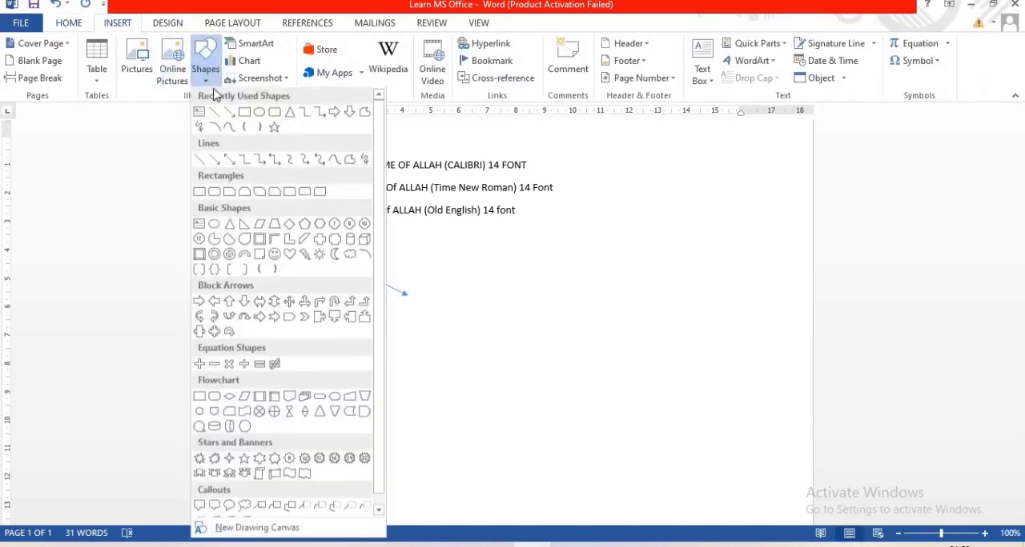
left_click(229, 112)
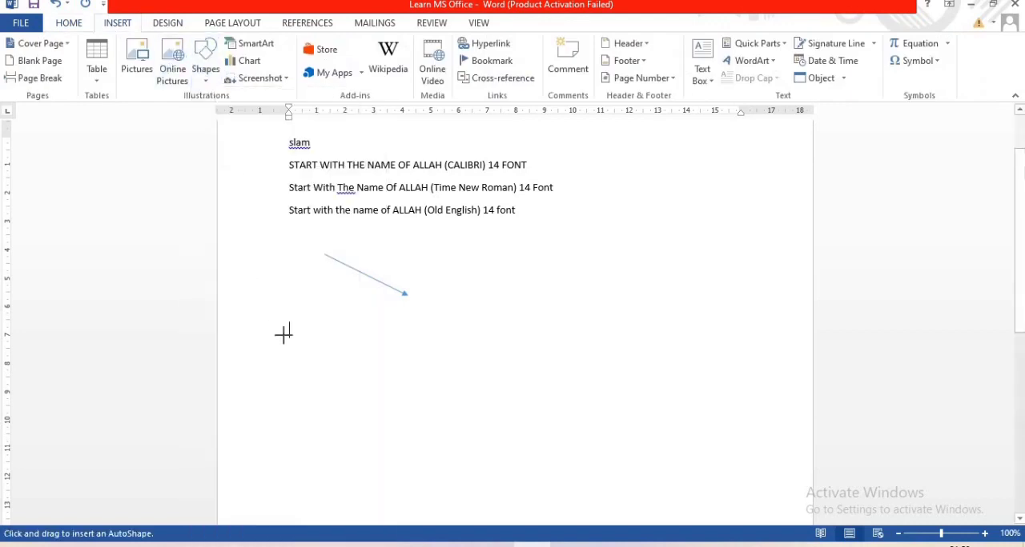
left_click_drag(301, 347, 353, 306)
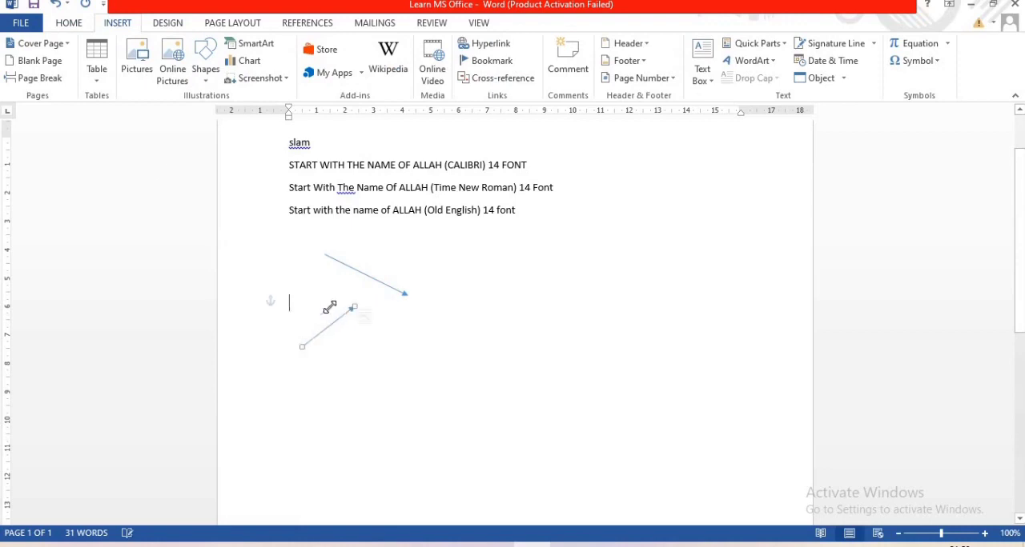
Draw a rounded rectangle to the right of the two arrows, level with the upper one
left_click(117, 24)
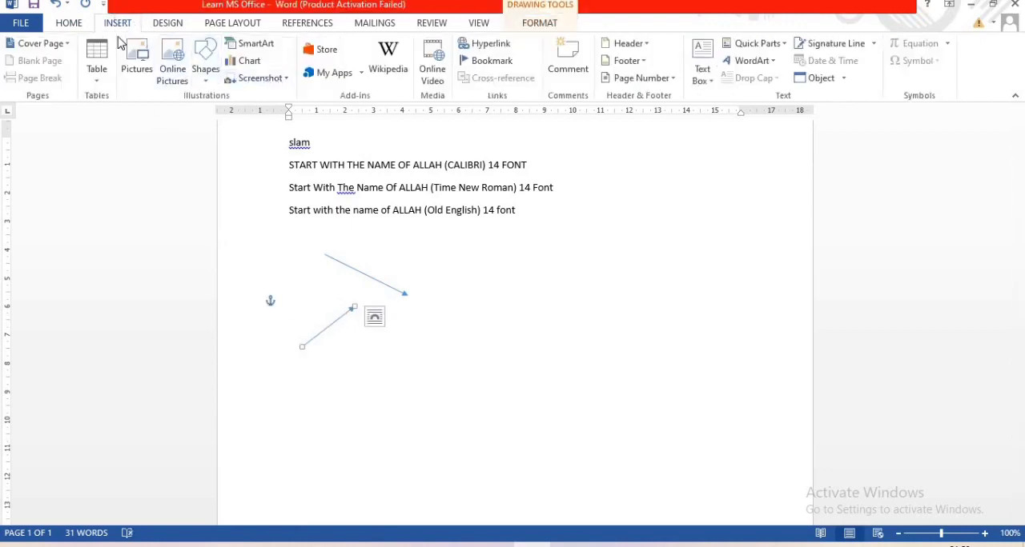
left_click(206, 78)
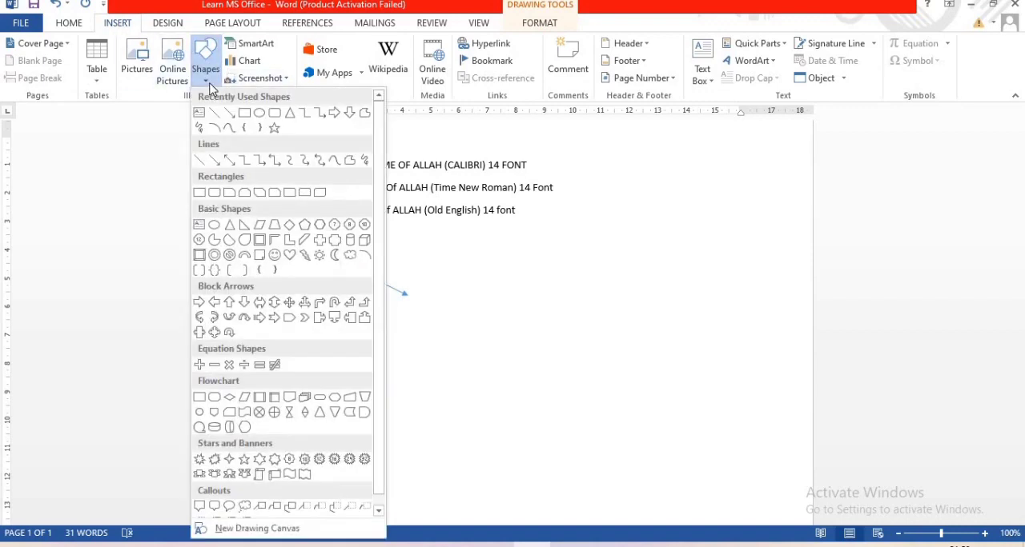
left_click(274, 113)
left_click_drag(478, 255, 584, 324)
Draw a second rounded rectangle about 4.66 cm wide and 1.59 cm high, well below the first one
left_click(123, 25)
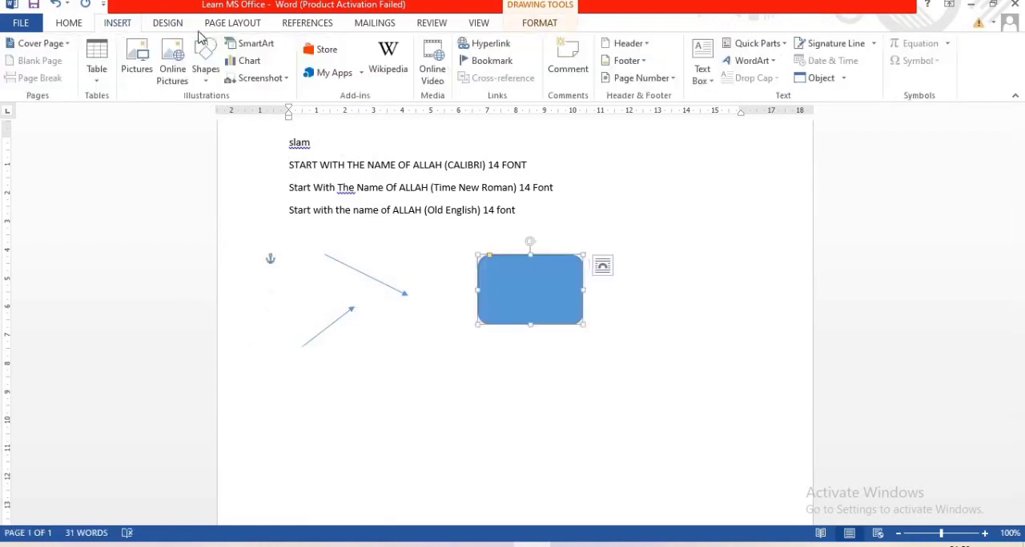
left_click(210, 80)
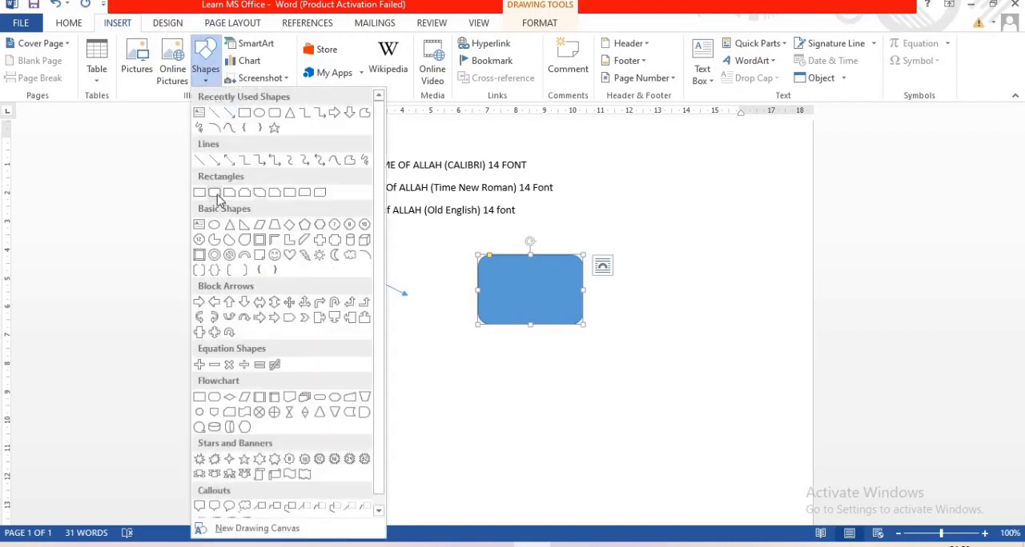
left_click(216, 194)
mouse_move(493, 428)
left_mouse_down()
mouse_move(614, 453)
mouse_move(626, 473)
left_mouse_up()
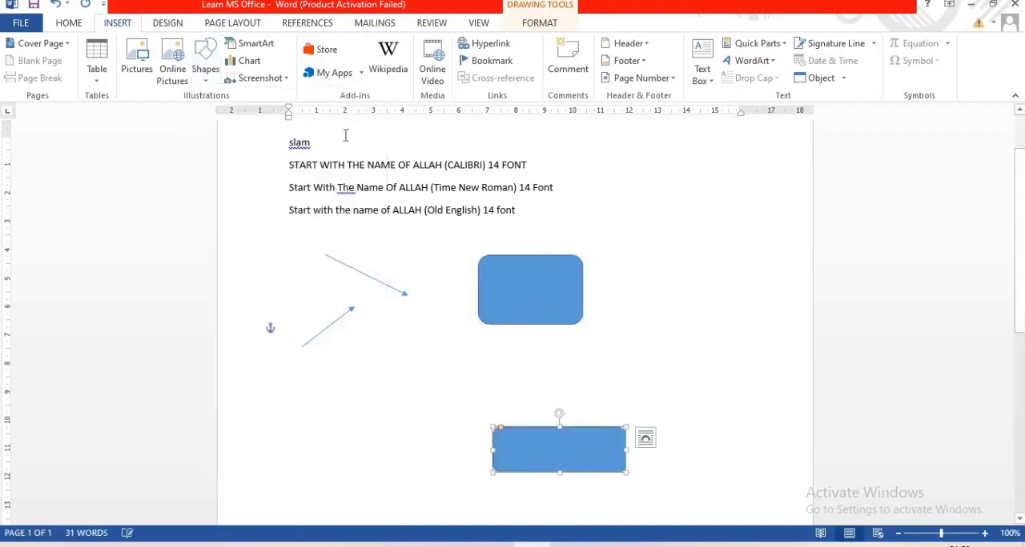
Choose the left-pointing block arrow as the next shape to draw on the page
left_click(120, 23)
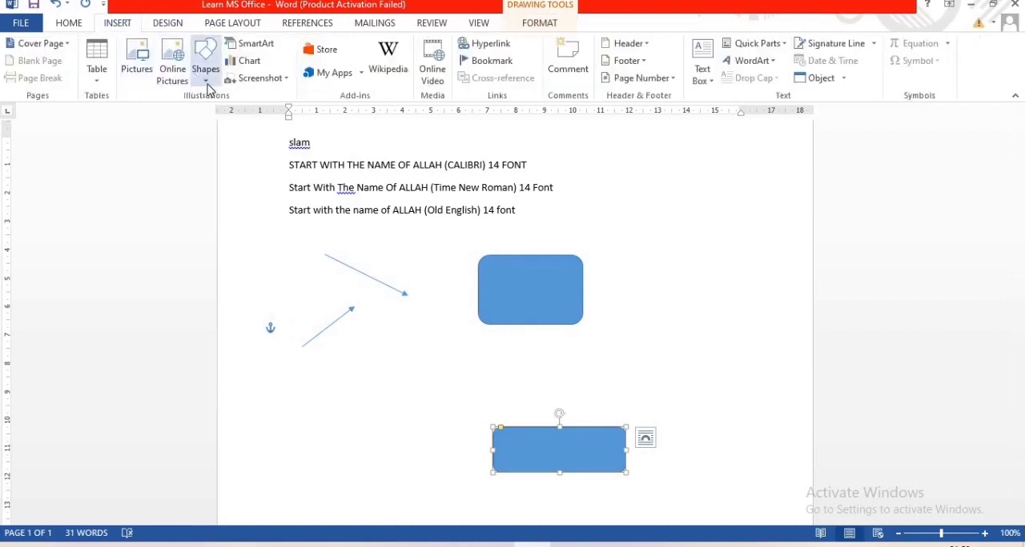
left_click(205, 80)
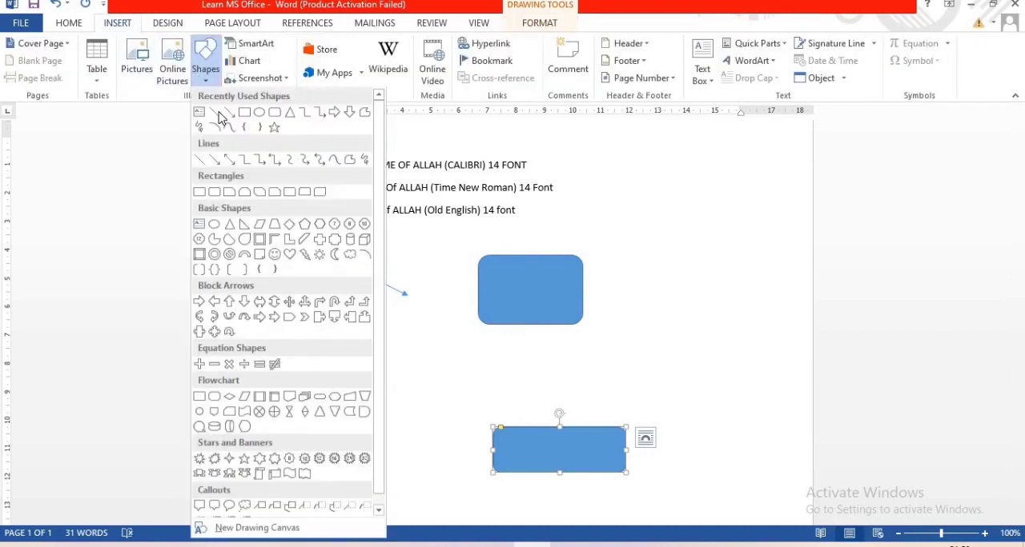
scroll(234, 237, "down", 1)
left_click(248, 228)
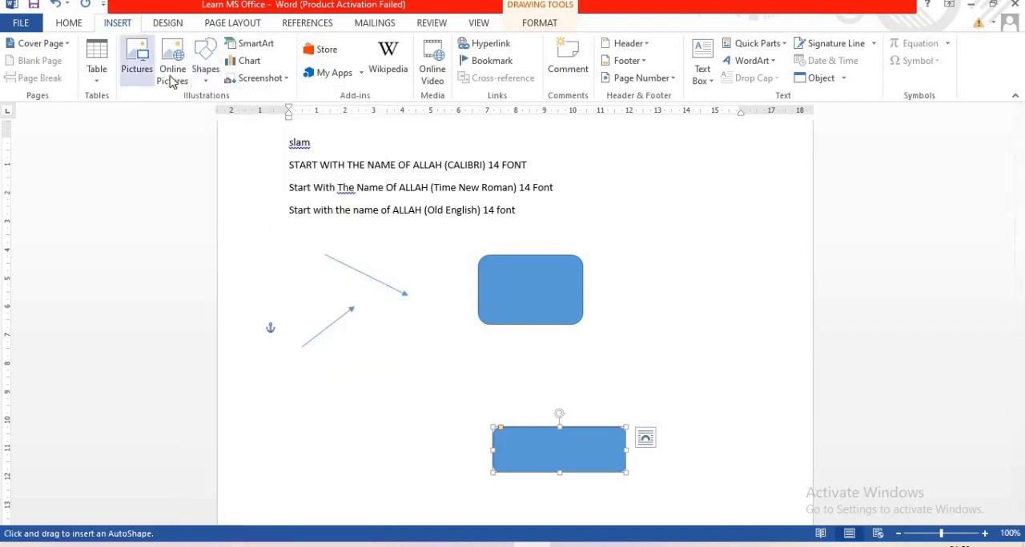
left_click(206, 80)
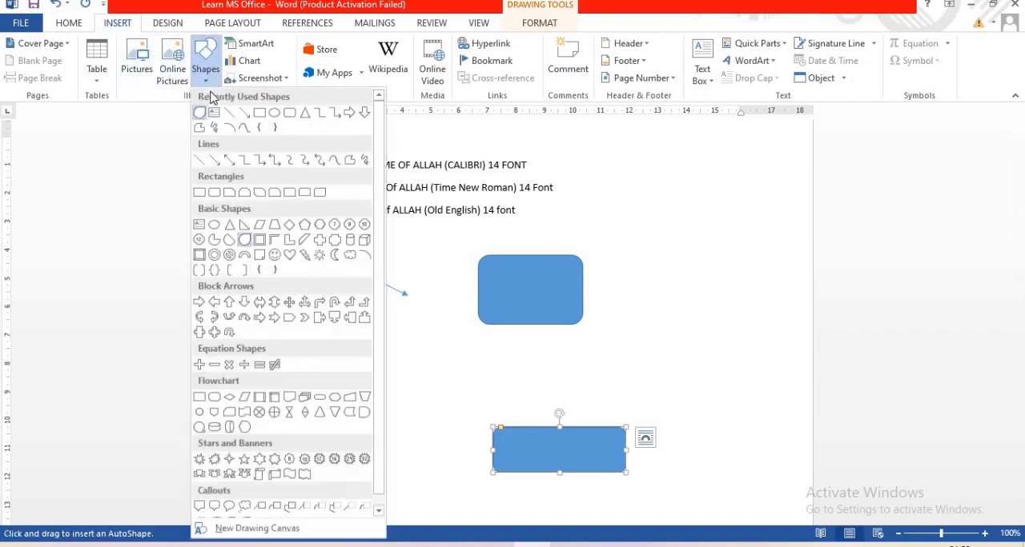
left_click(216, 304)
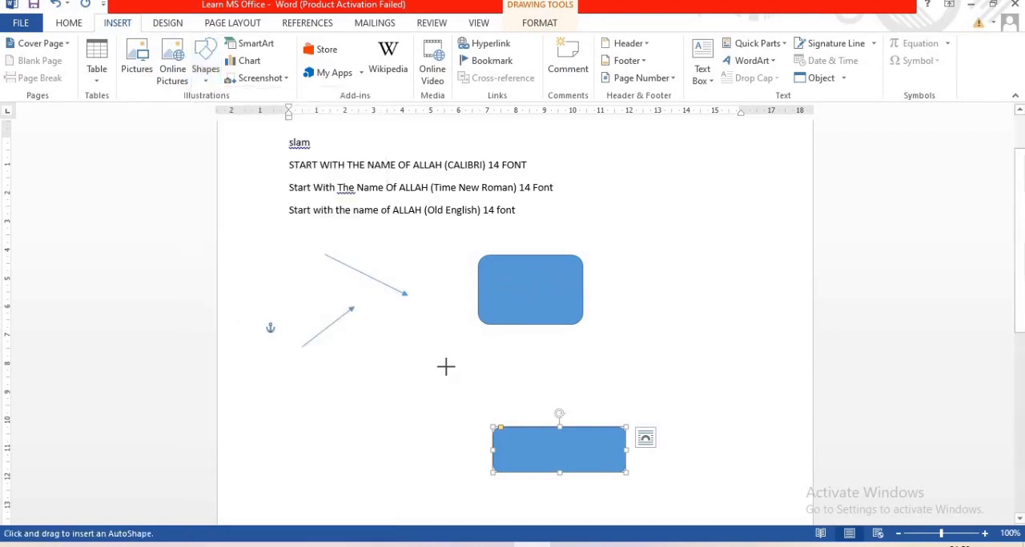